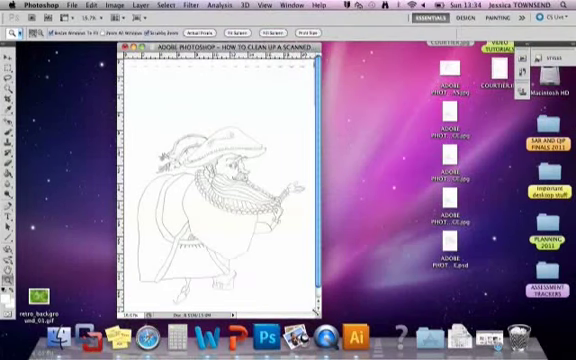
Fit the document window around the whole scanned pirate page.
{"action": "left_click", "coordinate": [95, 18]}
{"action": "left_click", "coordinate": [100, 100]}
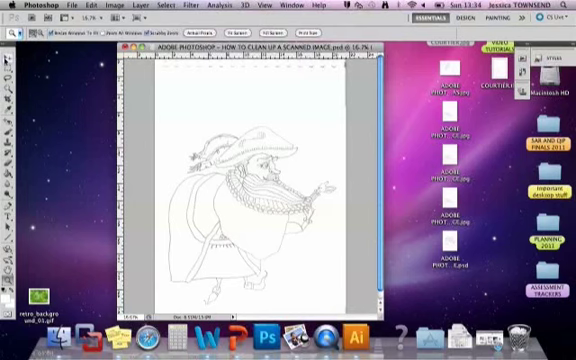
{"action": "left_click", "coordinate": [6, 58]}
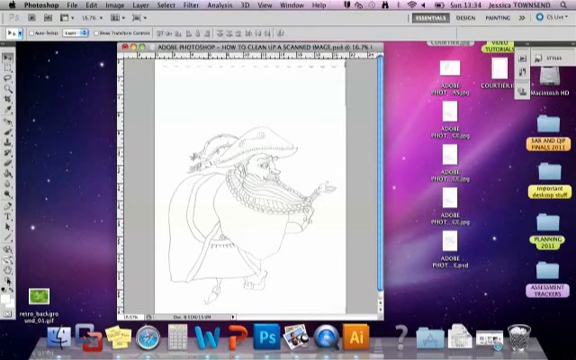
Zoom to 50% on the page's top edge with its binding-hole marks.
{"action": "left_click", "coordinate": [6, 284]}
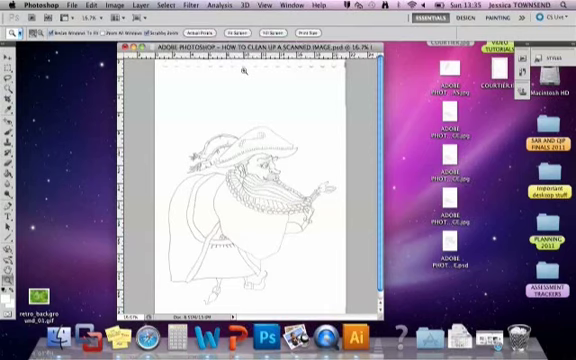
{"action": "left_click", "coordinate": [245, 72]}
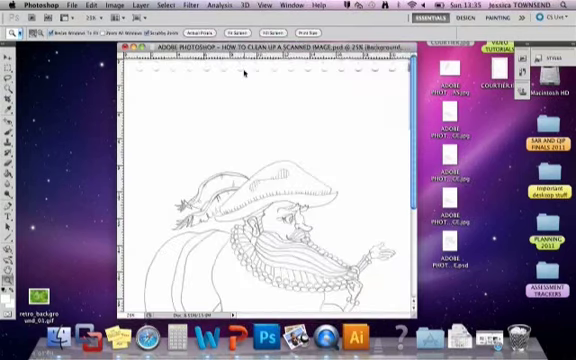
{"action": "left_click", "coordinate": [246, 76]}
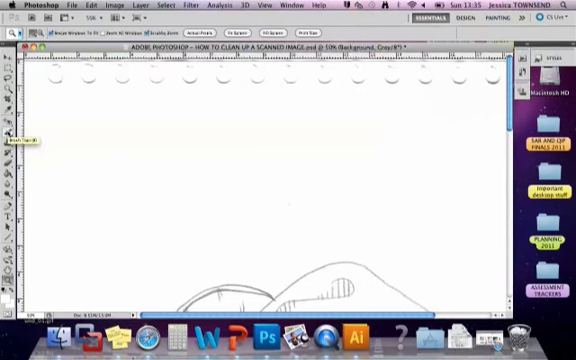
Choose the Brush tool at a larger size with white as the foreground colour.
{"action": "left_click", "coordinate": [9, 137]}
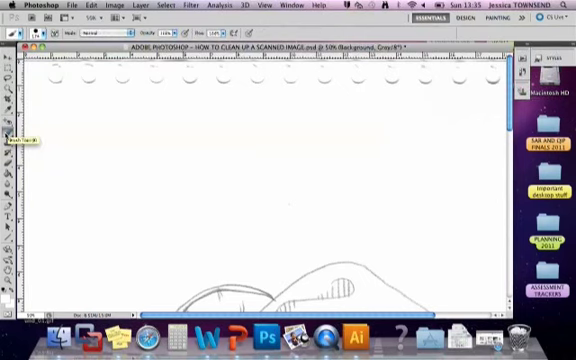
{"action": "left_click", "coordinate": [40, 33]}
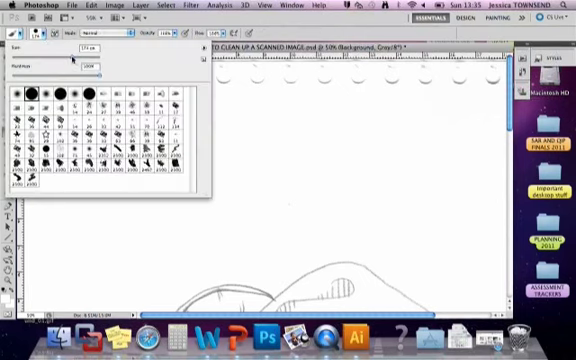
{"action": "double_click", "coordinate": [88, 47]}
{"action": "left_click", "coordinate": [40, 33]}
{"action": "left_click", "coordinate": [40, 33]}
{"action": "left_click", "coordinate": [20, 16]}
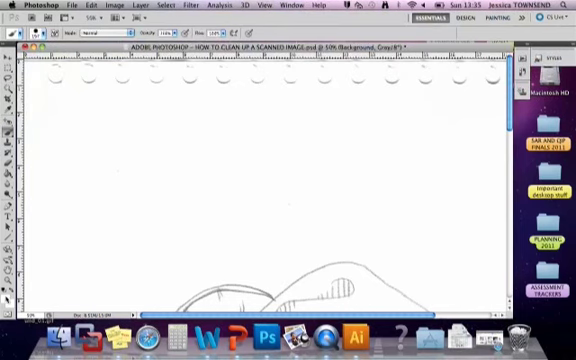
{"action": "left_click", "coordinate": [6, 296]}
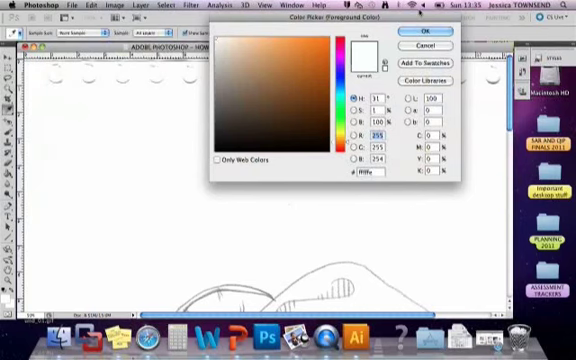
{"action": "left_click", "coordinate": [424, 30]}
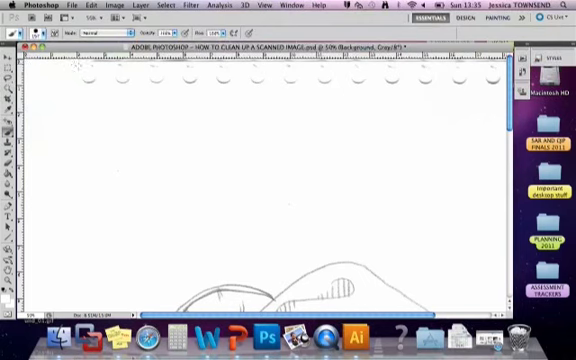
Paint out the binding-hole marks and the small dark mark along the top edge in white.
{"action": "left_click_drag", "start_coordinate": [198, 78], "coordinate": [240, 78]}
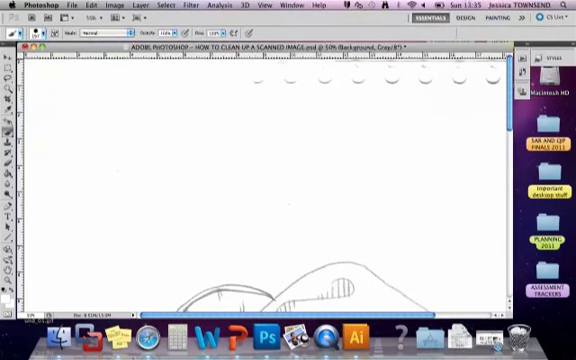
{"action": "left_click_drag", "start_coordinate": [320, 78], "coordinate": [480, 78]}
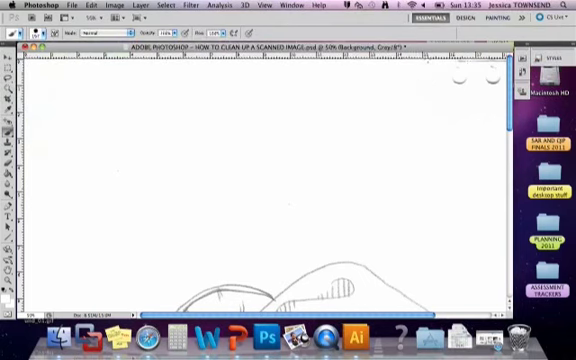
{"action": "left_click", "coordinate": [492, 82]}
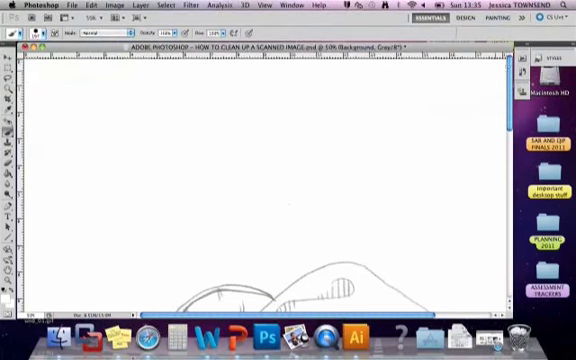
{"action": "left_click_drag", "start_coordinate": [414, 318], "coordinate": [492, 318]}
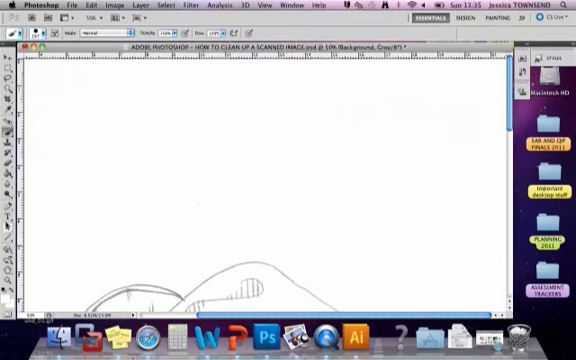
{"action": "key", "text": "z"}
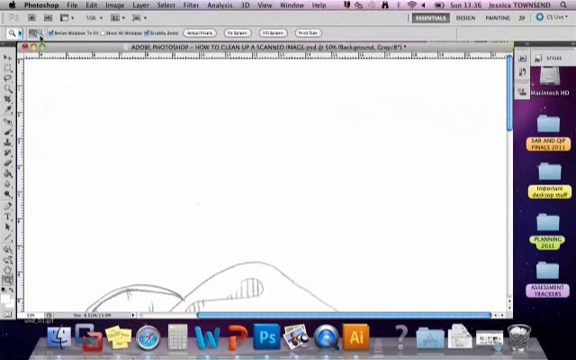
Zoom out to 16.7% and enlarge the document window around the whole drawing.
{"action": "left_click", "coordinate": [150, 168], "text": "alt"}
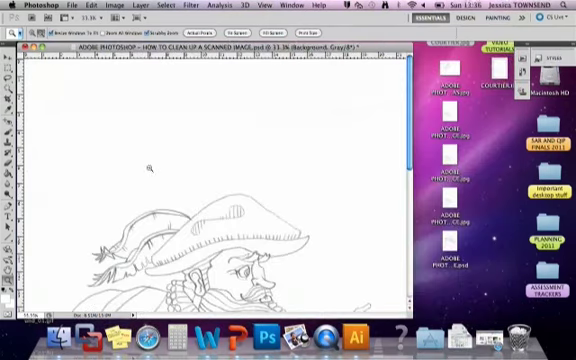
{"action": "left_click", "coordinate": [150, 168], "text": "alt"}
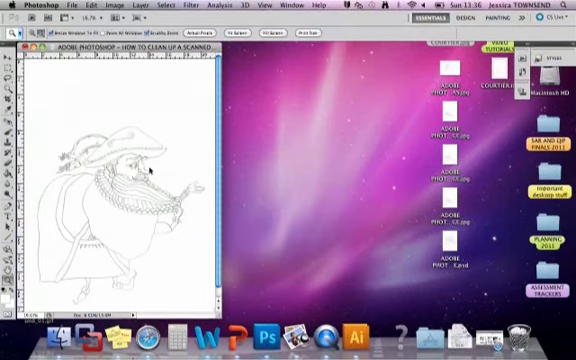
{"action": "left_click", "coordinate": [150, 170], "text": "alt"}
{"action": "left_click_drag", "start_coordinate": [186, 274], "coordinate": [390, 310]}
{"action": "key", "text": "super+equal"}
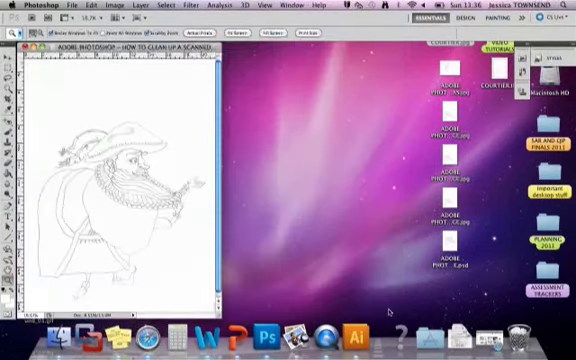
{"action": "left_click_drag", "start_coordinate": [218, 312], "coordinate": [365, 318]}
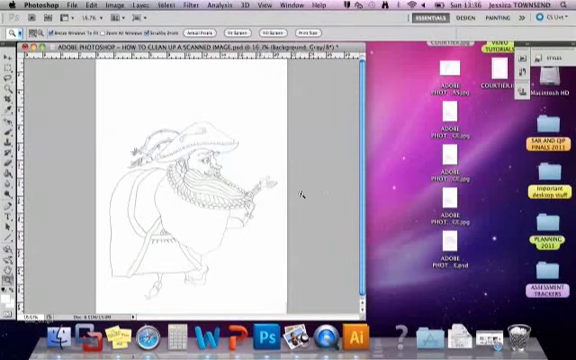
{"action": "left_click_drag", "start_coordinate": [362, 316], "coordinate": [402, 318]}
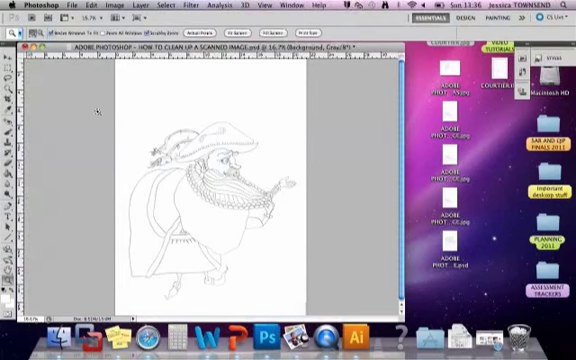
{"action": "left_click", "coordinate": [115, 5]}
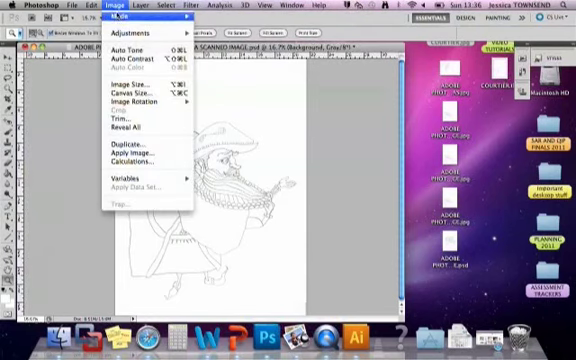
{"action": "mouse_move", "coordinate": [131, 33]}
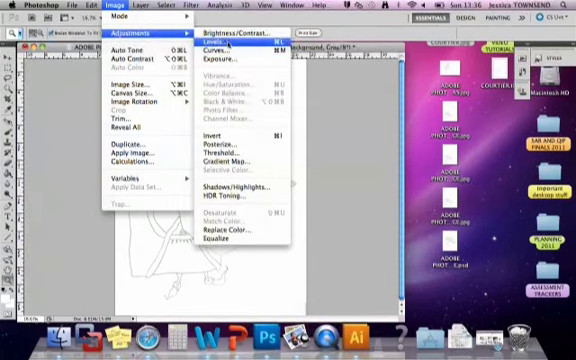
Try Levels with black input 39 and midtone 1.27, then close the dialog.
{"action": "left_click", "coordinate": [215, 41]}
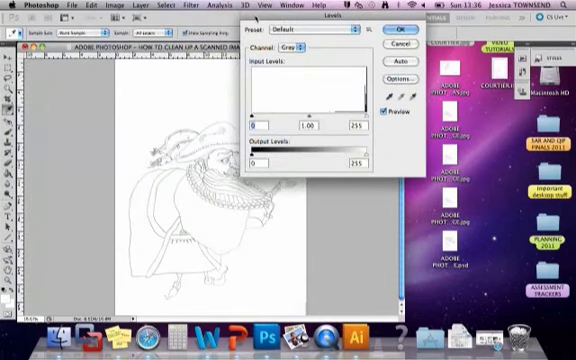
{"action": "mouse_move", "coordinate": [258, 21]}
{"action": "left_mouse_down"}
{"action": "mouse_move", "coordinate": [323, 58]}
{"action": "mouse_move", "coordinate": [323, 80]}
{"action": "mouse_move", "coordinate": [327, 74]}
{"action": "left_mouse_up"}
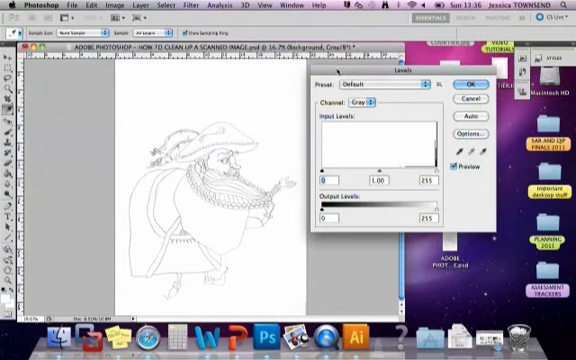
{"action": "mouse_move", "coordinate": [338, 72]}
{"action": "left_mouse_down"}
{"action": "mouse_move", "coordinate": [320, 80]}
{"action": "mouse_move", "coordinate": [328, 82]}
{"action": "left_mouse_up"}
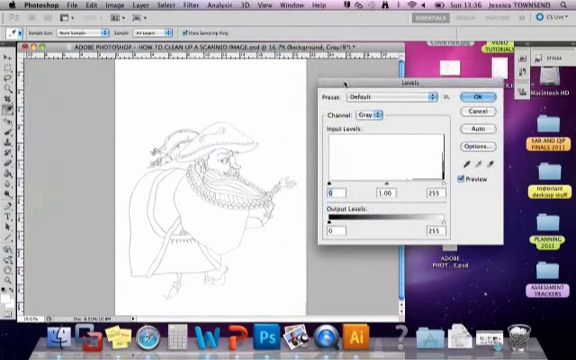
{"action": "mouse_move", "coordinate": [326, 82]}
{"action": "left_mouse_down"}
{"action": "mouse_move", "coordinate": [262, 88]}
{"action": "mouse_move", "coordinate": [349, 80]}
{"action": "left_mouse_up"}
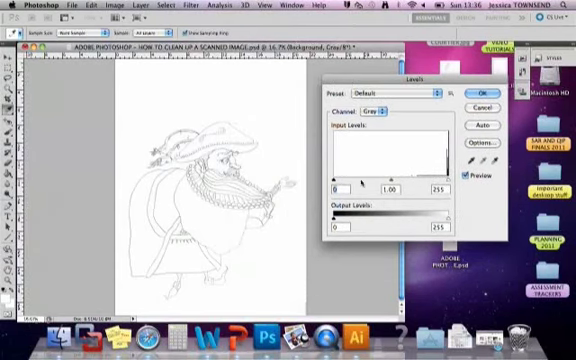
{"action": "left_click_drag", "start_coordinate": [335, 181], "coordinate": [350, 181]}
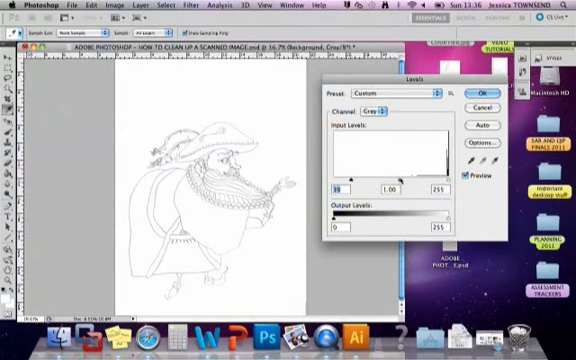
{"action": "mouse_move", "coordinate": [390, 181]}
{"action": "left_mouse_down"}
{"action": "mouse_move", "coordinate": [385, 180]}
{"action": "mouse_move", "coordinate": [392, 180]}
{"action": "left_mouse_up"}
{"action": "mouse_move", "coordinate": [446, 180]}
{"action": "left_mouse_down"}
{"action": "mouse_move", "coordinate": [400, 181]}
{"action": "mouse_move", "coordinate": [446, 181]}
{"action": "left_mouse_up"}
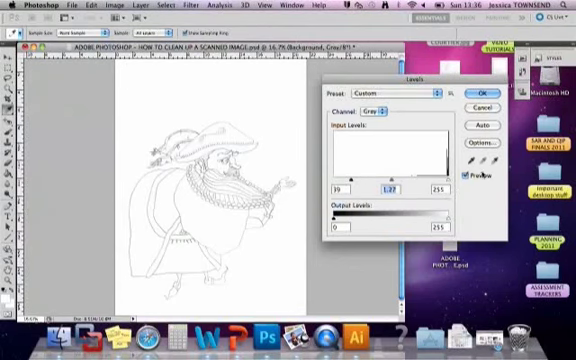
Zoom to 25% on the hat and beard, then try and cancel a Levels black-level change.
{"action": "left_click", "coordinate": [483, 108]}
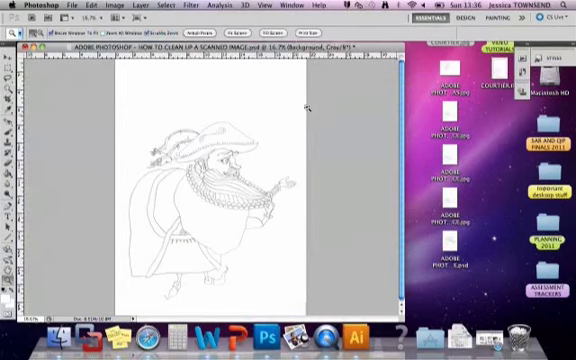
{"action": "left_click", "coordinate": [260, 101]}
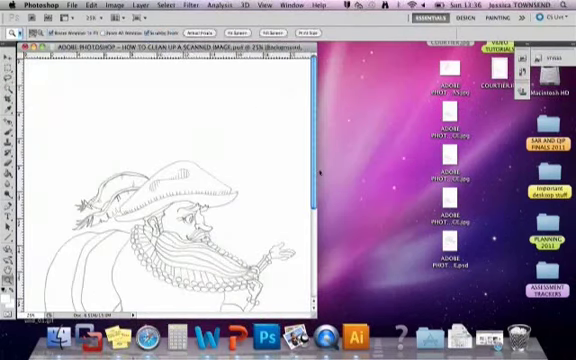
{"action": "left_click_drag", "start_coordinate": [311, 203], "coordinate": [311, 240]}
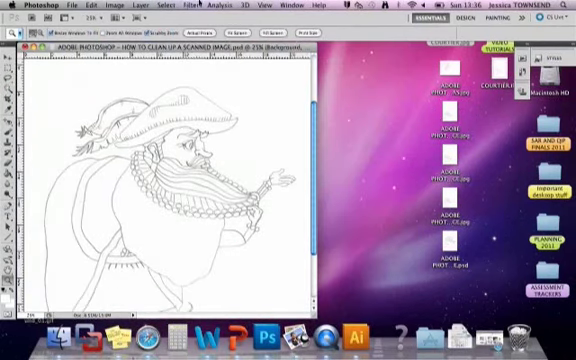
{"action": "left_click", "coordinate": [115, 5]}
{"action": "mouse_move", "coordinate": [135, 33]}
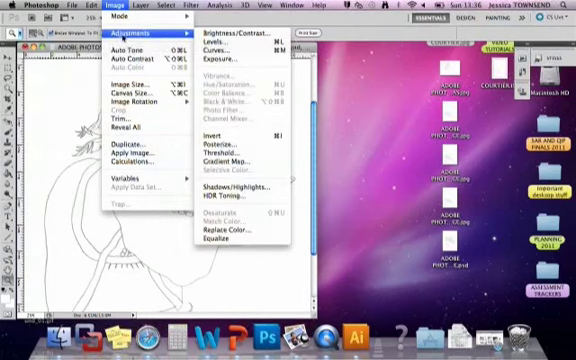
{"action": "left_click", "coordinate": [232, 41]}
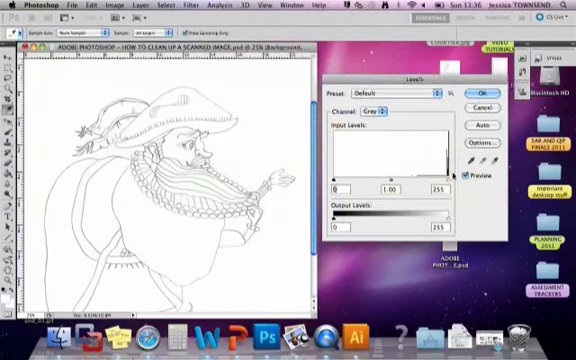
{"action": "left_click", "coordinate": [378, 111]}
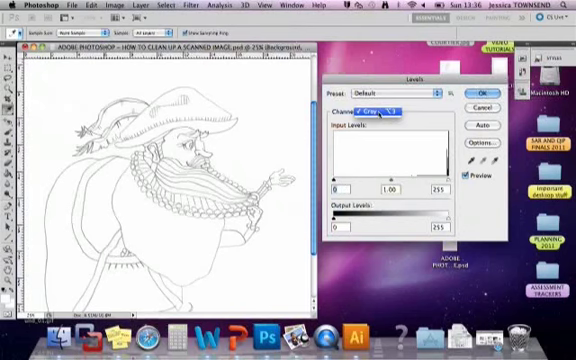
{"action": "left_click", "coordinate": [382, 94]}
{"action": "left_click", "coordinate": [382, 94]}
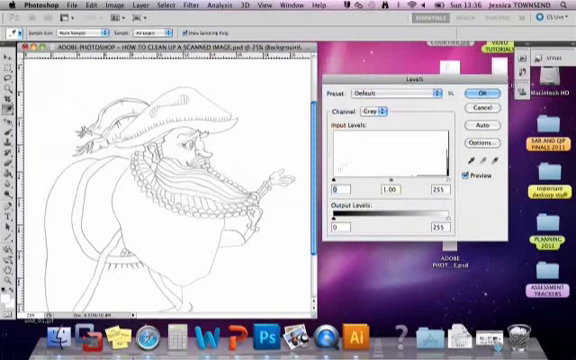
{"action": "mouse_move", "coordinate": [334, 180]}
{"action": "left_mouse_down"}
{"action": "mouse_move", "coordinate": [420, 180]}
{"action": "mouse_move", "coordinate": [395, 181]}
{"action": "left_mouse_up"}
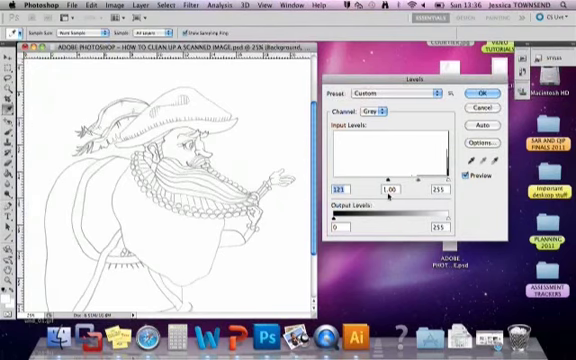
{"action": "left_click", "coordinate": [483, 108]}
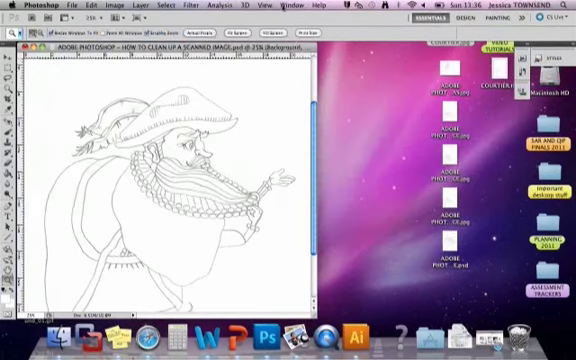
Duplicate the Background into Layer 1 and hide the side panels.
{"action": "left_click", "coordinate": [292, 6]}
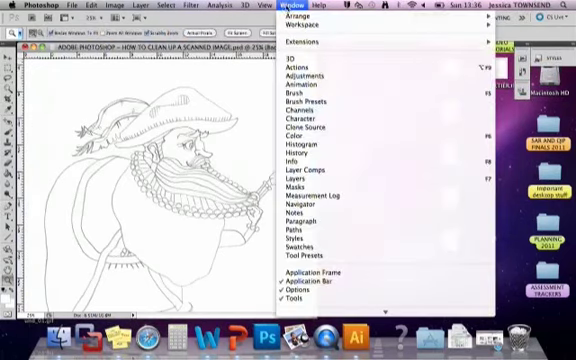
{"action": "left_click", "coordinate": [297, 178]}
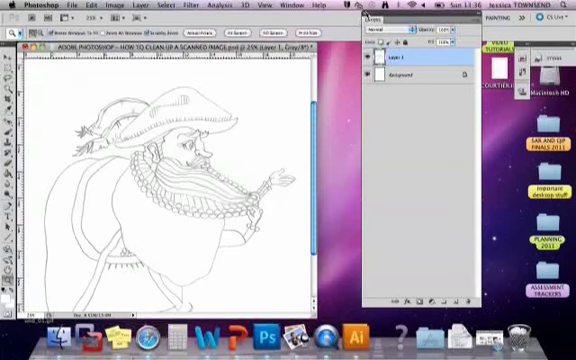
{"action": "key", "text": "F7"}
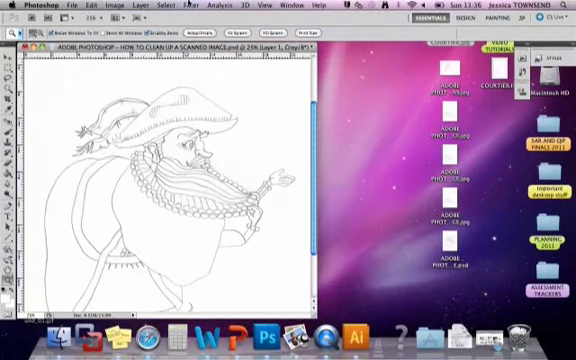
{"action": "left_click", "coordinate": [136, 6]}
{"action": "mouse_move", "coordinate": [140, 33]}
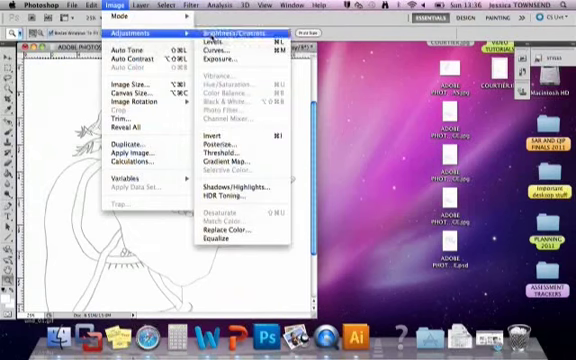
Apply Levels at about 113 / 0.77 / 255 to darken the pirate's lines.
{"action": "left_click", "coordinate": [214, 40]}
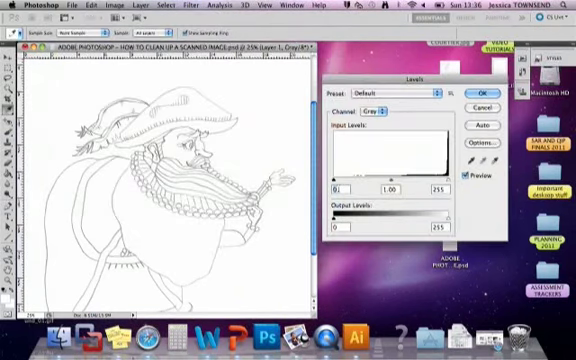
{"action": "left_click_drag", "start_coordinate": [336, 181], "coordinate": [392, 181]}
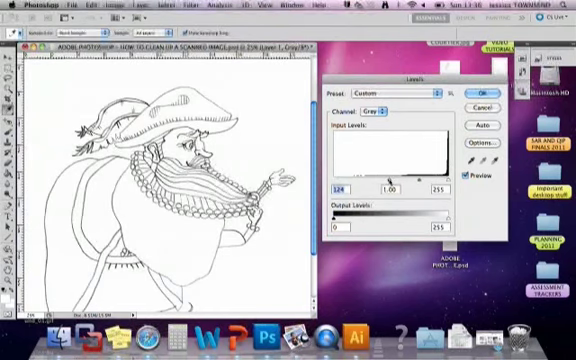
{"action": "mouse_move", "coordinate": [446, 183]}
{"action": "left_mouse_down"}
{"action": "mouse_move", "coordinate": [425, 183]}
{"action": "mouse_move", "coordinate": [446, 183]}
{"action": "left_mouse_up"}
{"action": "left_click_drag", "start_coordinate": [390, 183], "coordinate": [424, 181]}
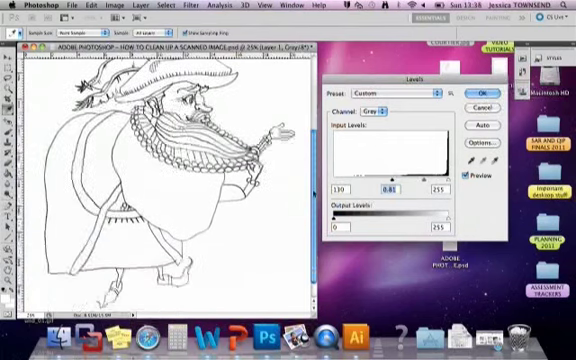
{"action": "scroll", "coordinate": [170, 180], "scroll_direction": "down", "scroll_amount": 5}
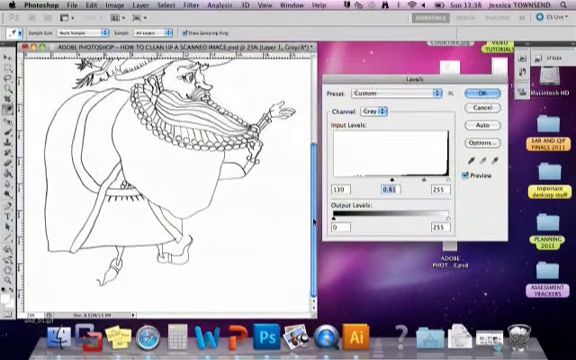
{"action": "scroll", "coordinate": [312, 200], "scroll_direction": "up", "scroll_amount": 5}
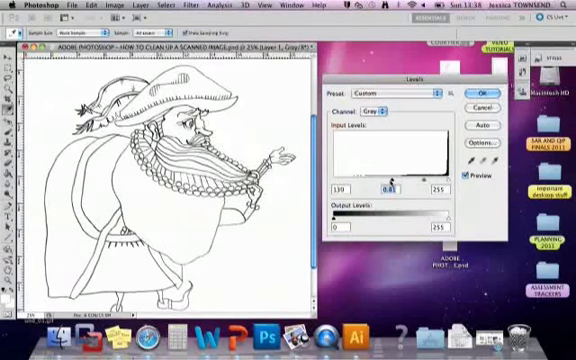
{"action": "left_click_drag", "start_coordinate": [390, 182], "coordinate": [389, 181]}
{"action": "mouse_move", "coordinate": [313, 222]}
{"action": "left_mouse_down"}
{"action": "mouse_move", "coordinate": [313, 278]}
{"action": "mouse_move", "coordinate": [313, 215]}
{"action": "left_mouse_up"}
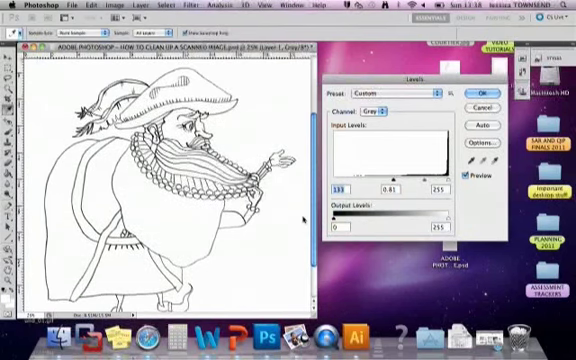
{"action": "left_click_drag", "start_coordinate": [391, 181], "coordinate": [388, 181]}
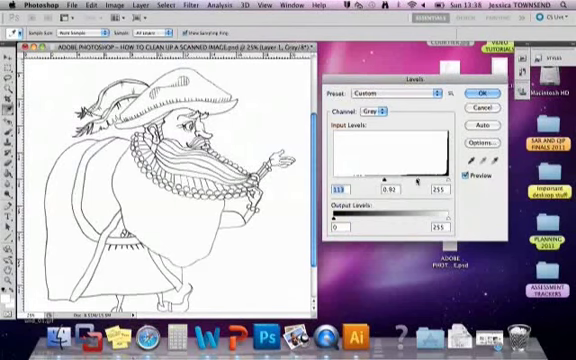
{"action": "left_click_drag", "start_coordinate": [419, 181], "coordinate": [423, 181]}
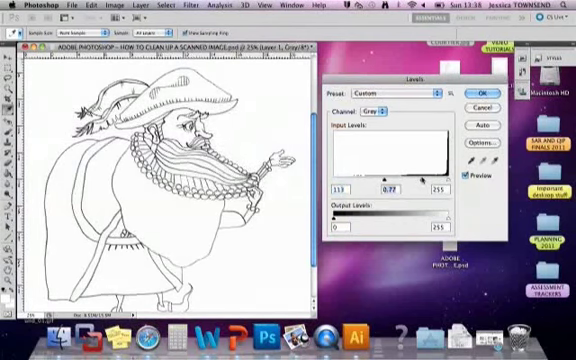
{"action": "left_click", "coordinate": [481, 93]}
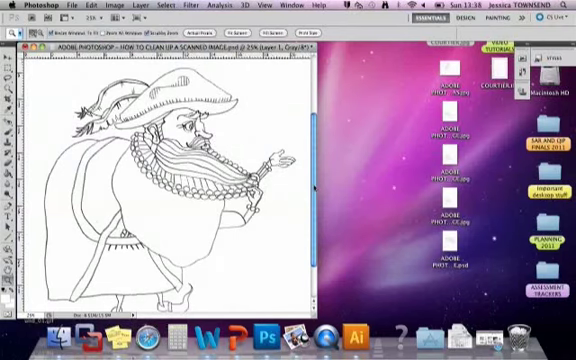
Zoom out to 16.7% to show the whole darkened drawing.
{"action": "key", "text": "super+minus"}
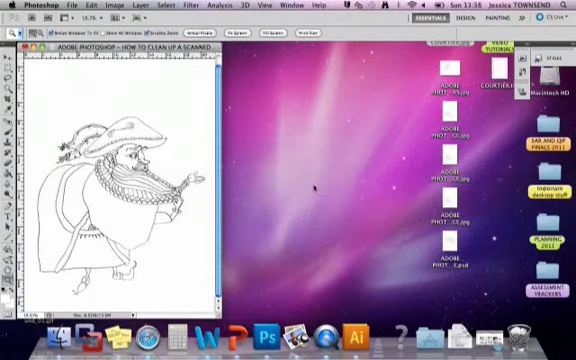